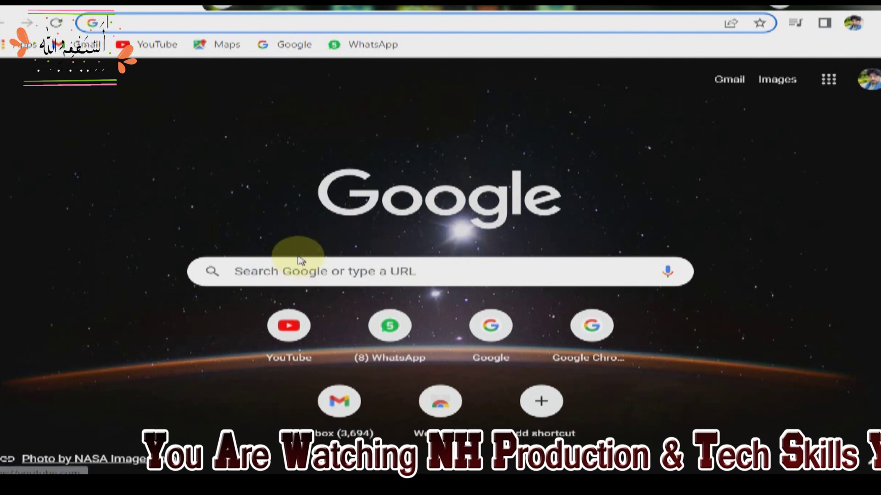
# - Search Google for 'article insider' using the suggested query
pyautogui.click(317, 272)
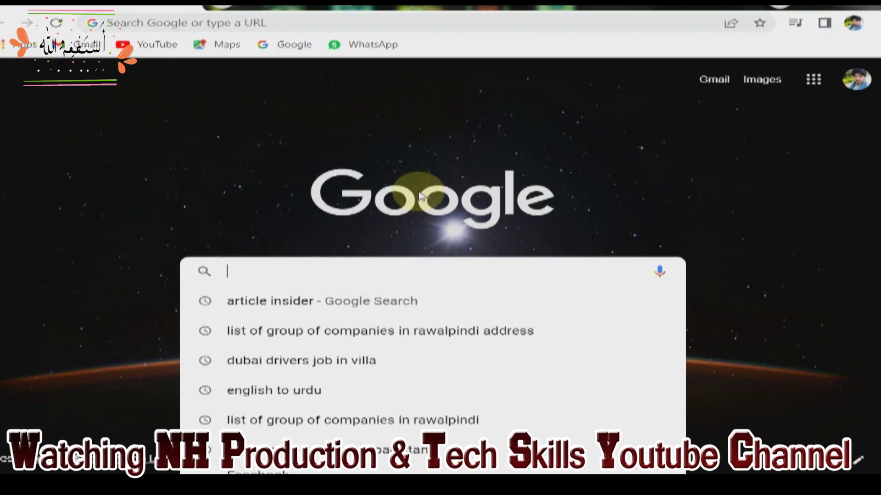
pyautogui.write('artical i')
pyautogui.press('Down')
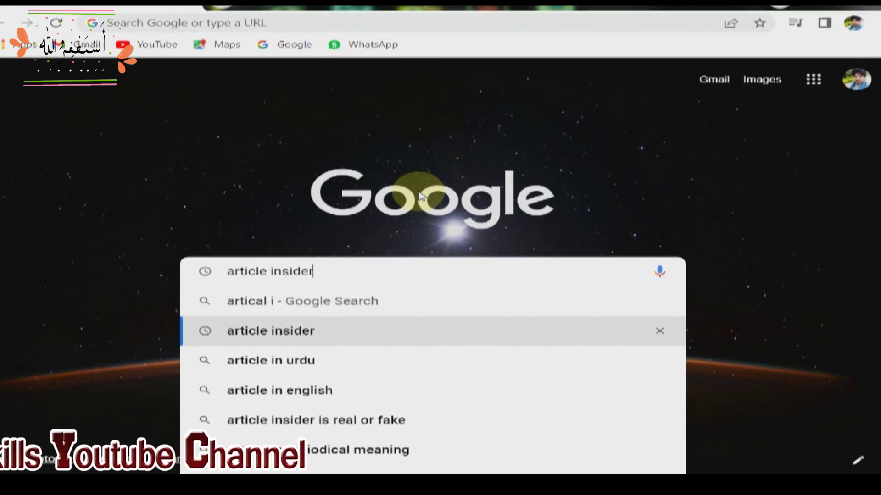
pyautogui.press('Return')
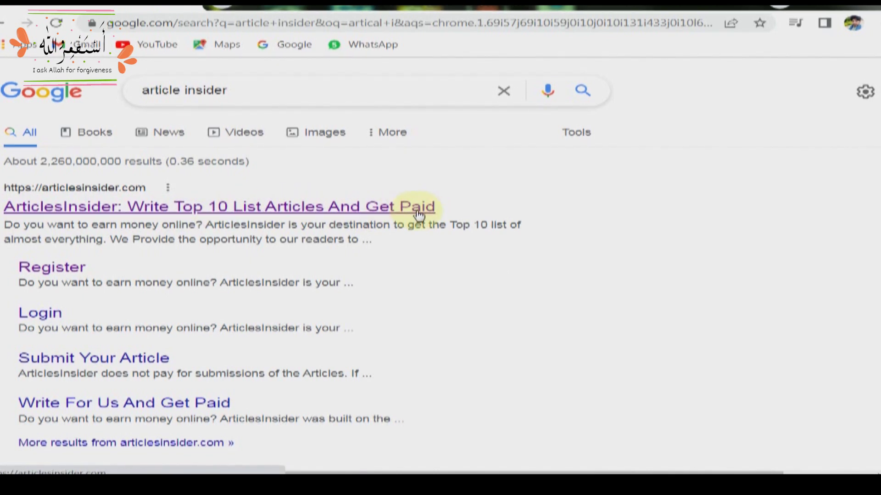
# - Open the Articles Insider result, close the Canva ad and read the payout methods line
pyautogui.click(148, 214)
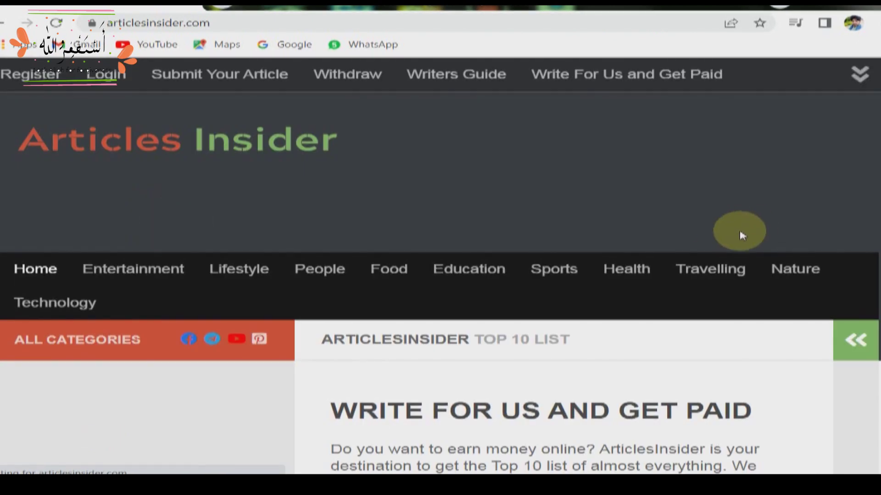
pyautogui.scroll(-2, 723, 244)
pyautogui.scroll(-6, 716, 275)
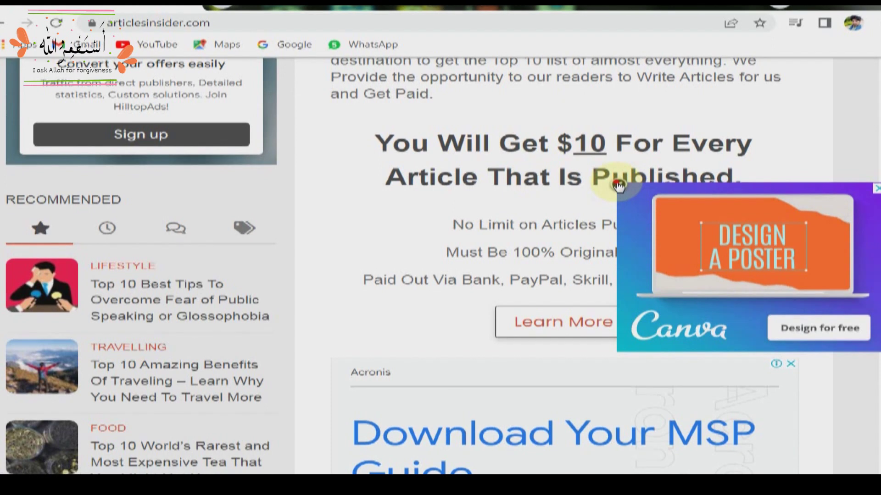
pyautogui.click(618, 184)
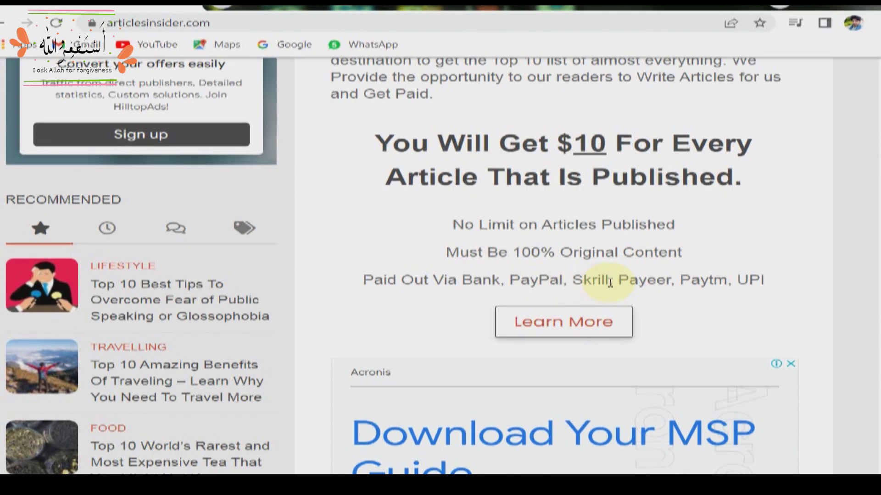
pyautogui.moveTo(622, 279)
pyautogui.mouseDown()
pyautogui.moveTo(291, 287)
pyautogui.moveTo(357, 281)
pyautogui.mouseUp()
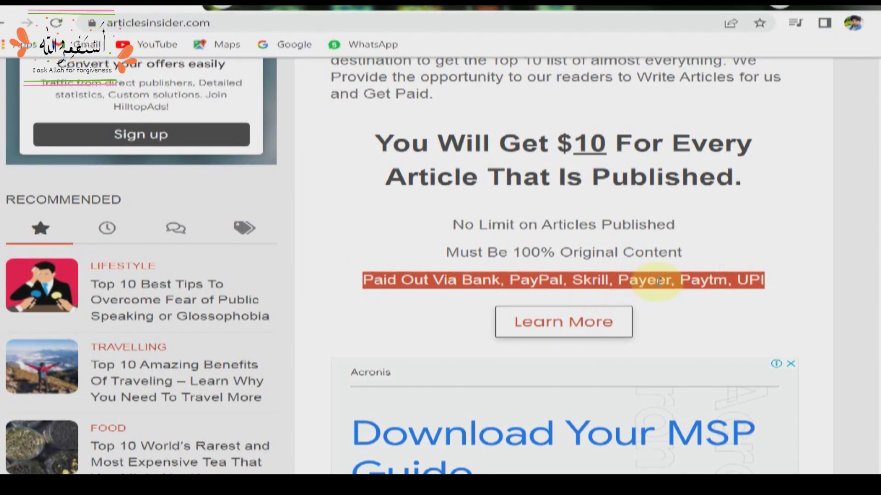
pyautogui.scroll(10, 472, 317)
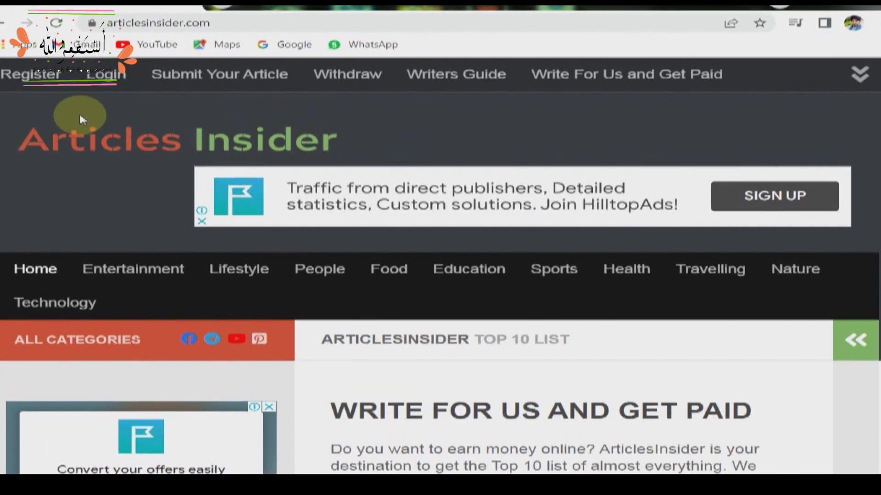
# - Open the Register page and scroll to the Username, name, e-mail and password fields
pyautogui.click(46, 76)
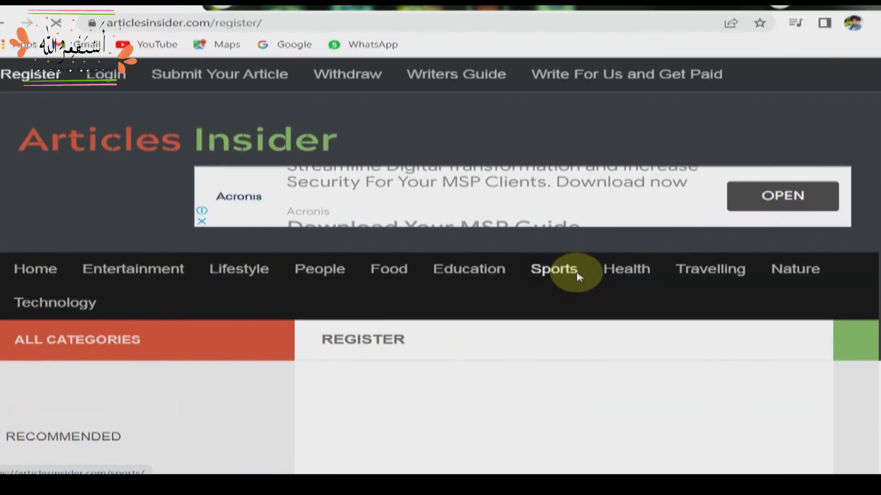
pyautogui.scroll(-5, 559, 230)
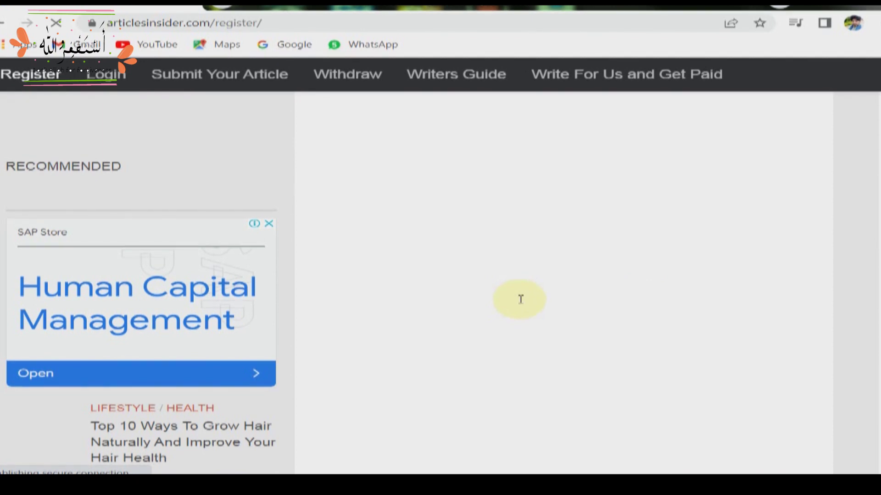
pyautogui.scroll(-3, 523, 299)
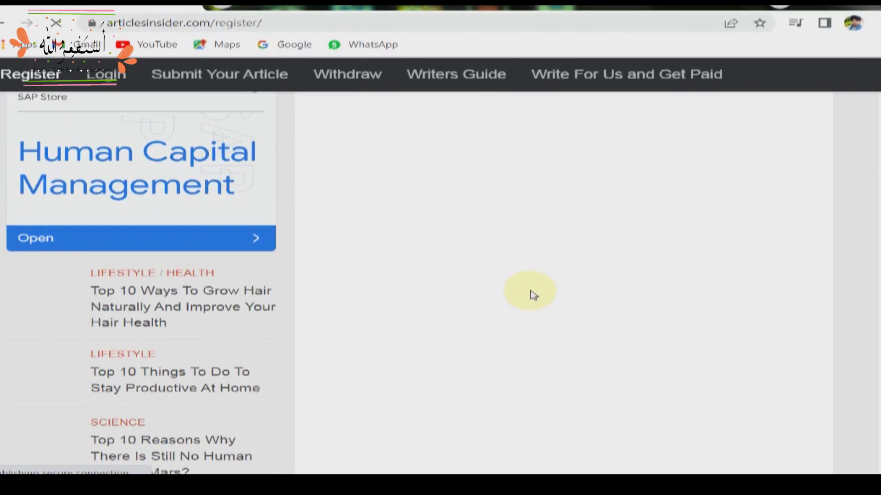
pyautogui.scroll(6, 532, 295)
pyautogui.scroll(-1, 531, 291)
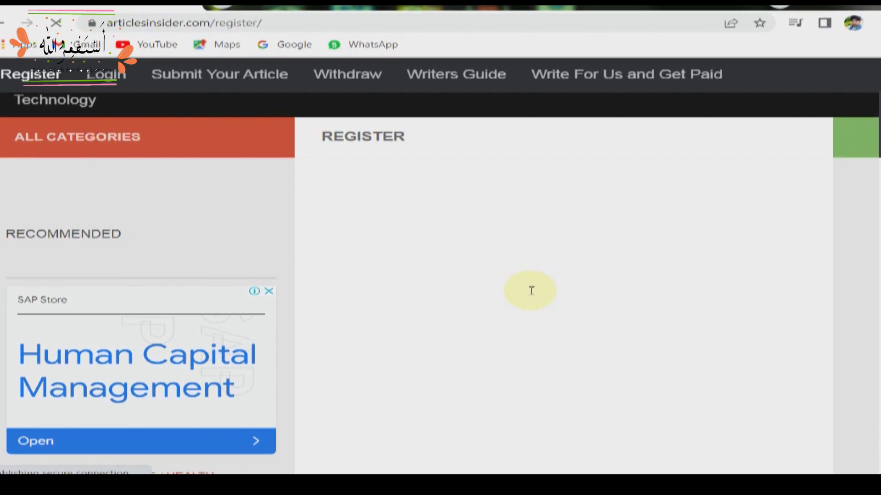
pyautogui.scroll(-2, 529, 291)
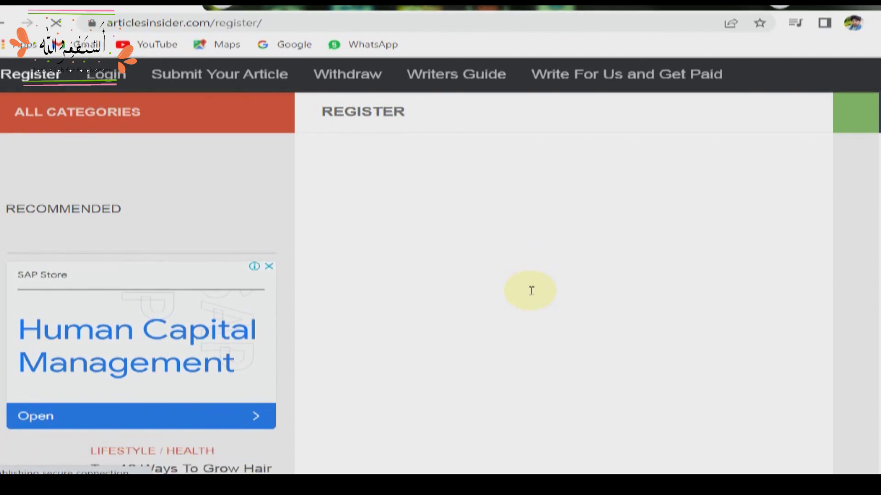
pyautogui.scroll(-6, 527, 275)
pyautogui.scroll(-6, 552, 231)
pyautogui.scroll(5, 552, 232)
pyautogui.scroll(5, 550, 238)
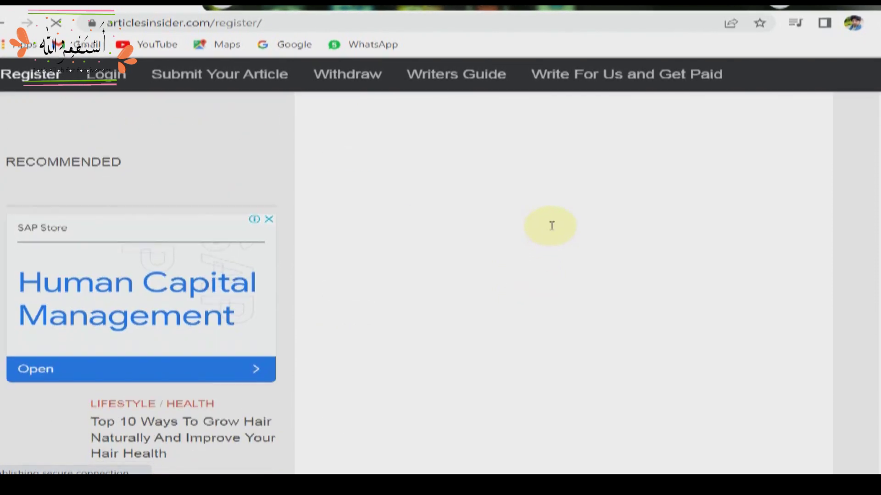
pyautogui.scroll(4, 550, 230)
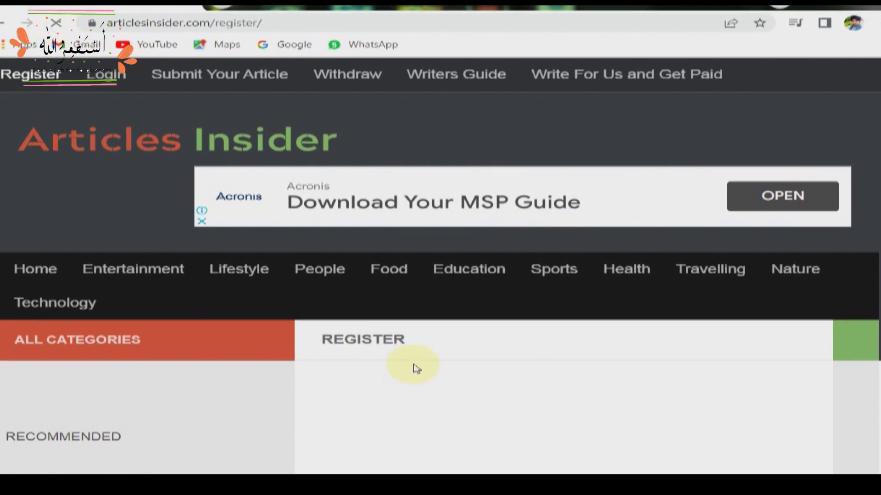
pyautogui.scroll(-4, 416, 366)
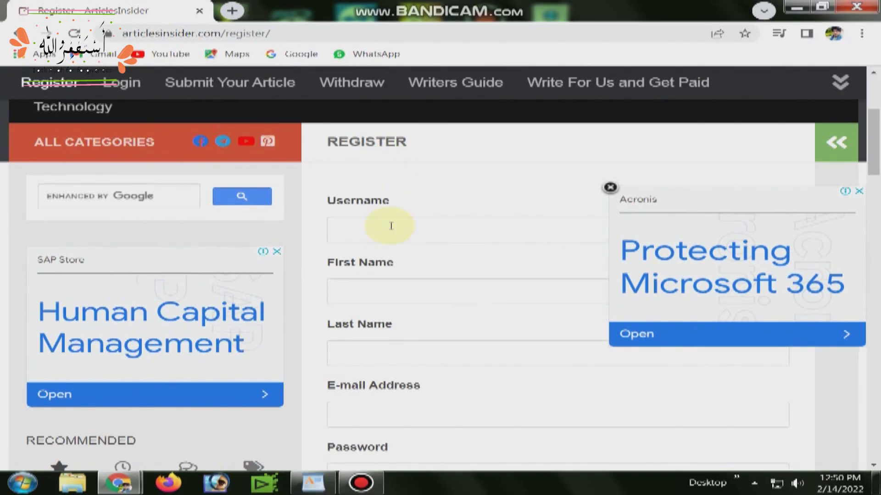
# - Fill in the username, first name, last name and e-mail address fields
pyautogui.click(391, 226)
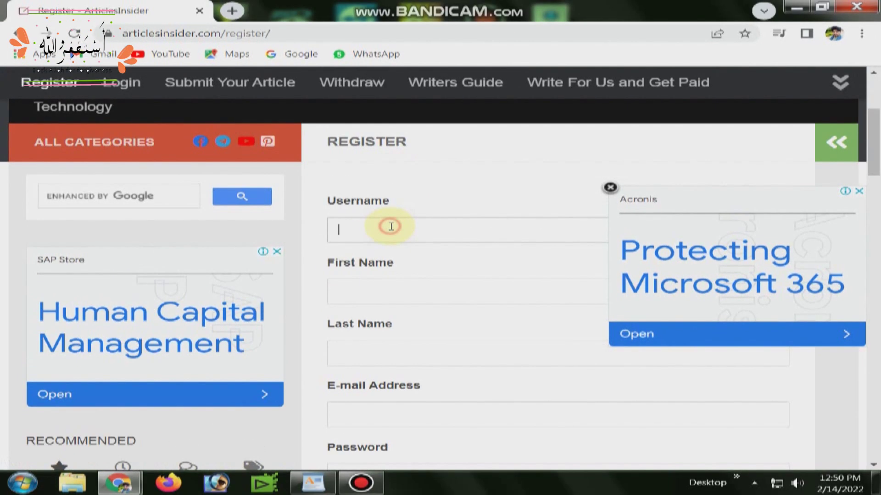
pyautogui.write('n')
pyautogui.write('eem')
pyautogui.press('BackSpace')
pyautogui.press('BackSpace')
pyautogui.press('BackSpace')
pyautogui.press('BackSpace')
pyautogui.press('Tab')
pyautogui.press('Tab')
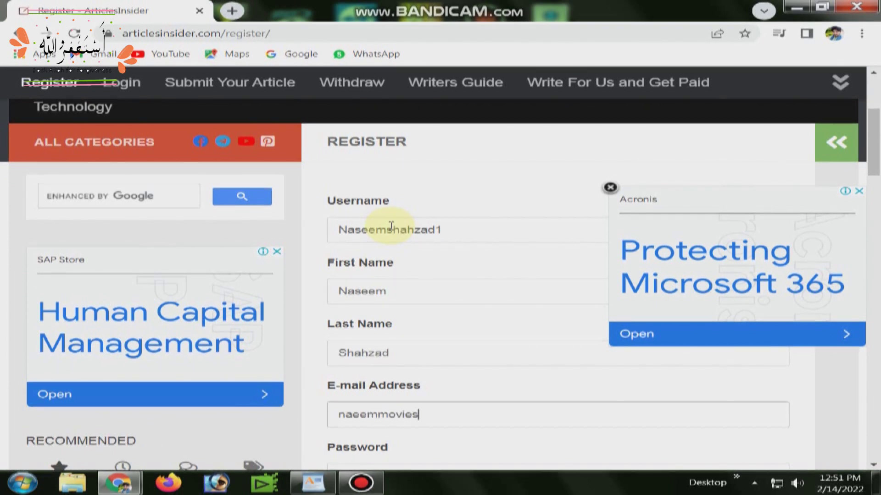
# - Close the ad and enter the account password in both Password and Confirm Password
pyautogui.scroll(-3, 491, 206)
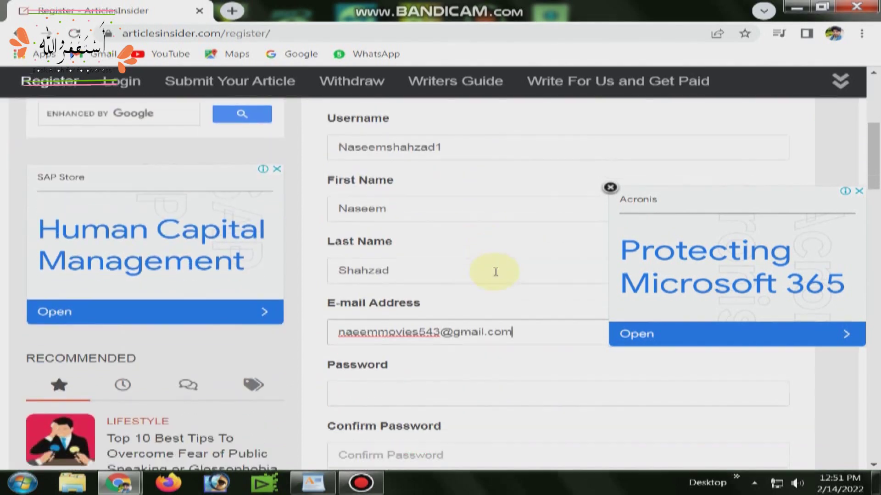
pyautogui.click(611, 188)
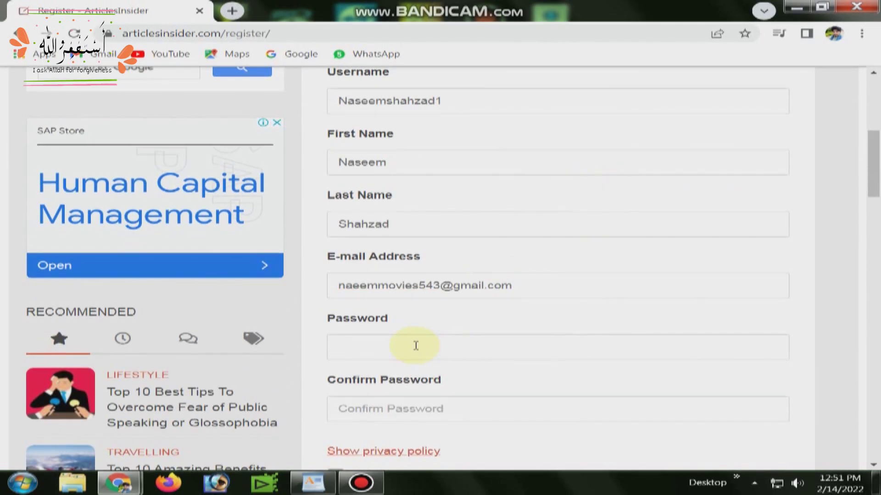
pyautogui.click(415, 346)
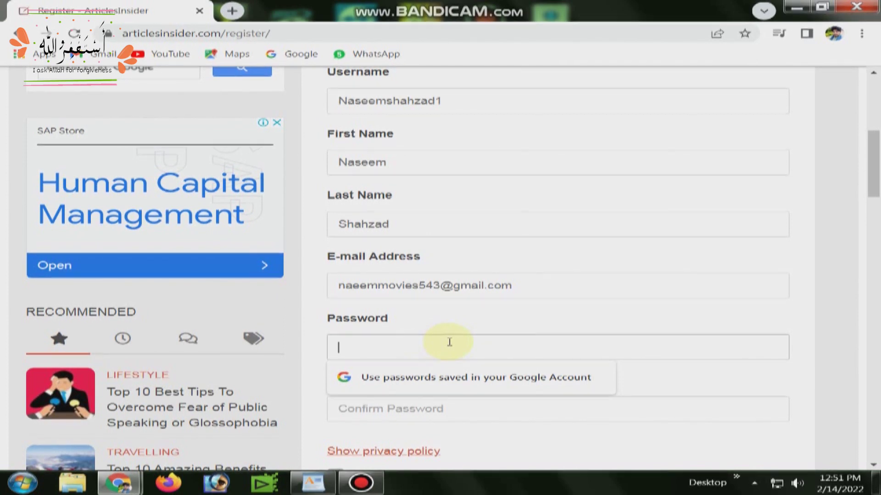
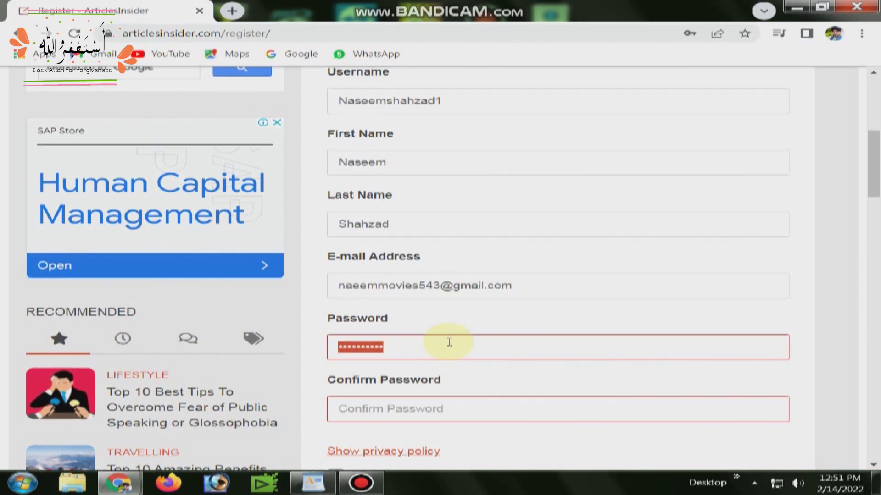
pyautogui.click(449, 342)
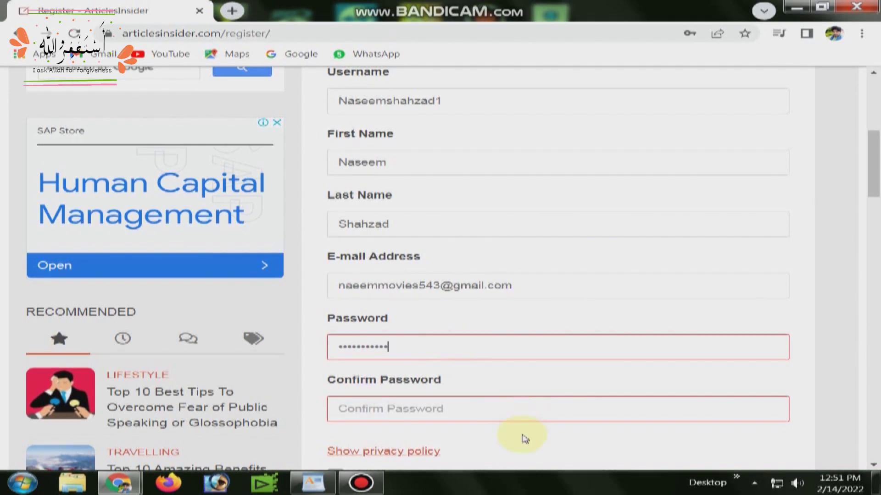
pyautogui.scroll(-3, 525, 439)
pyautogui.click(435, 279)
pyautogui.write('••••••')
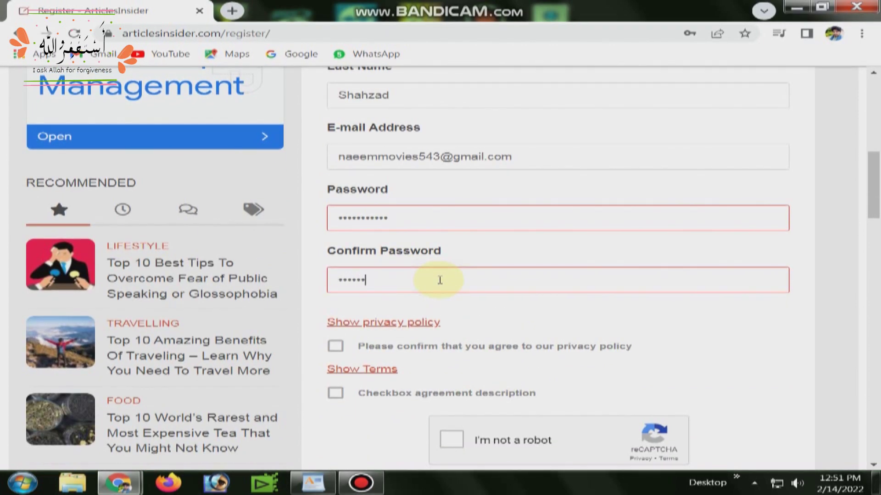
pyautogui.write('1')
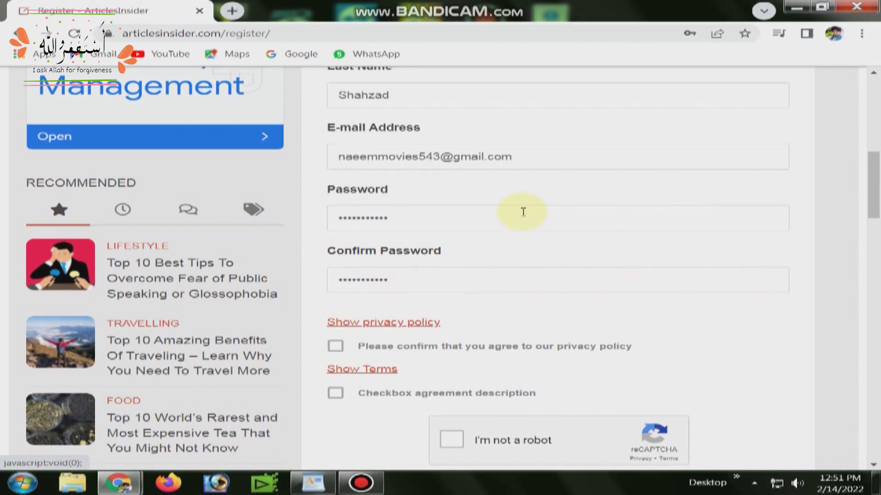
# - Tick the privacy-policy and terms boxes and check the 'I'm not a robot' reCAPTCHA
pyautogui.click(336, 347)
pyautogui.click(336, 393)
pyautogui.scroll(-4, 466, 370)
pyautogui.click(454, 250)
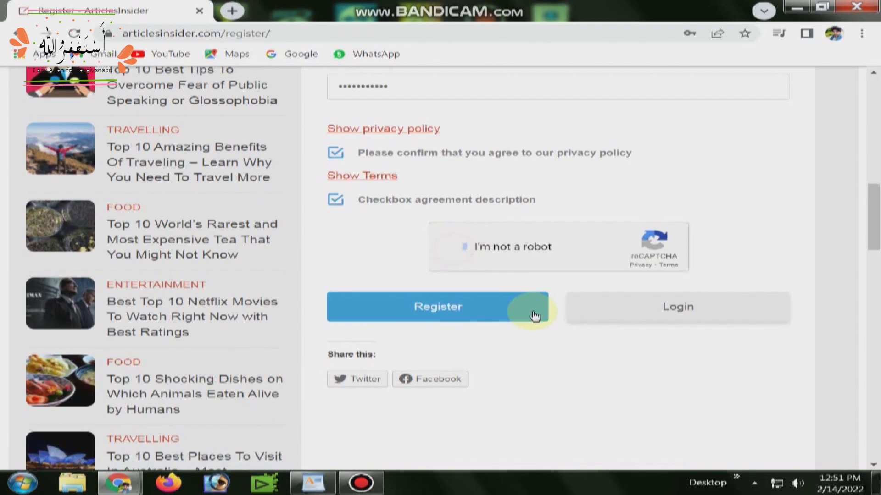
# - Submit the registration, close the side ad and decline Chrome's save-password offer
pyautogui.click(505, 306)
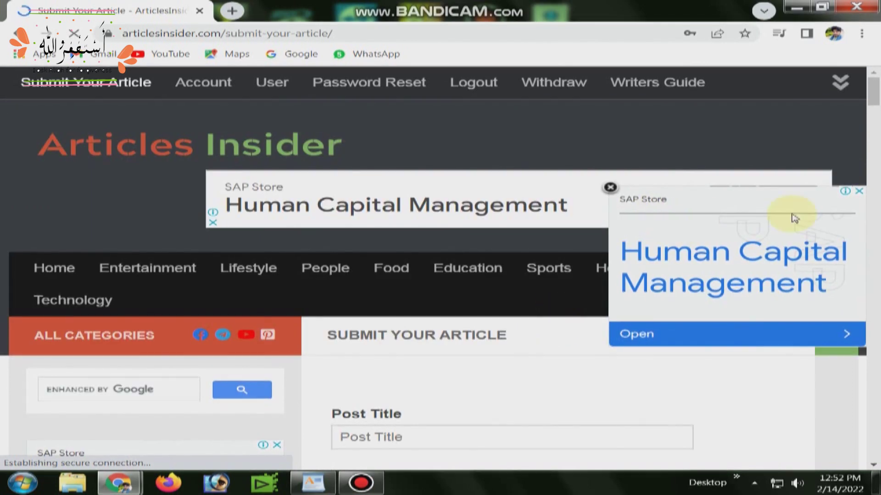
pyautogui.click(860, 192)
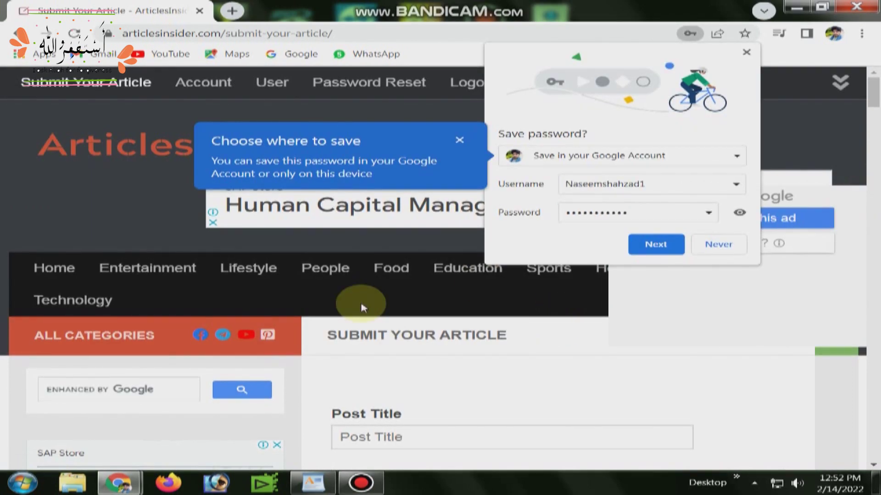
pyautogui.click(719, 245)
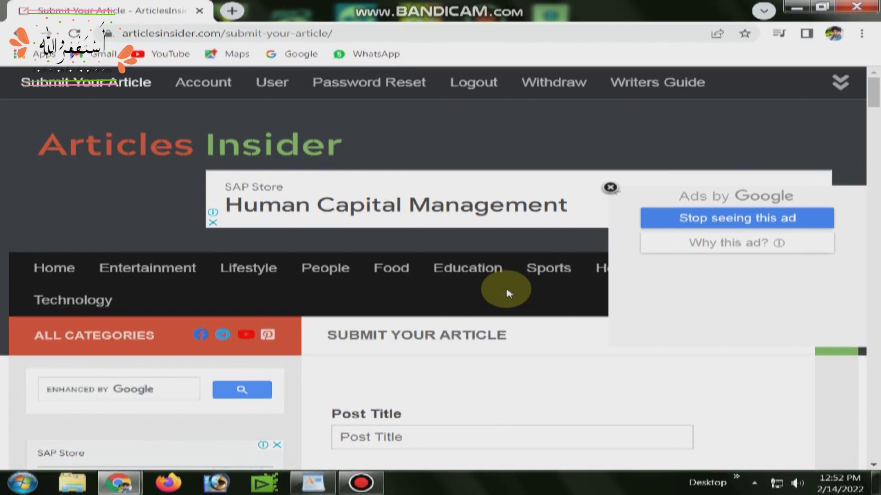
pyautogui.scroll(-3, 508, 294)
pyautogui.scroll(-3, 508, 293)
pyautogui.scroll(3, 509, 293)
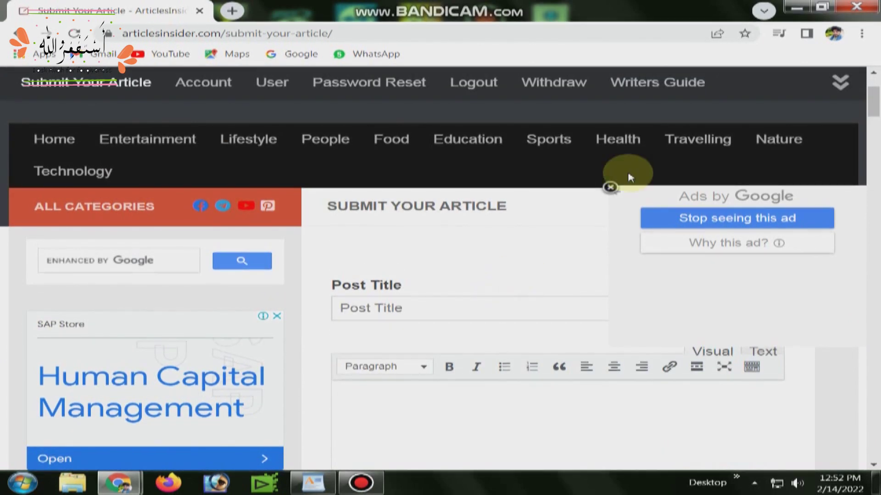
# - Close the Google ad and scroll through the blank form, Verification and disclaimer text
pyautogui.click(610, 187)
pyautogui.scroll(-3, 603, 277)
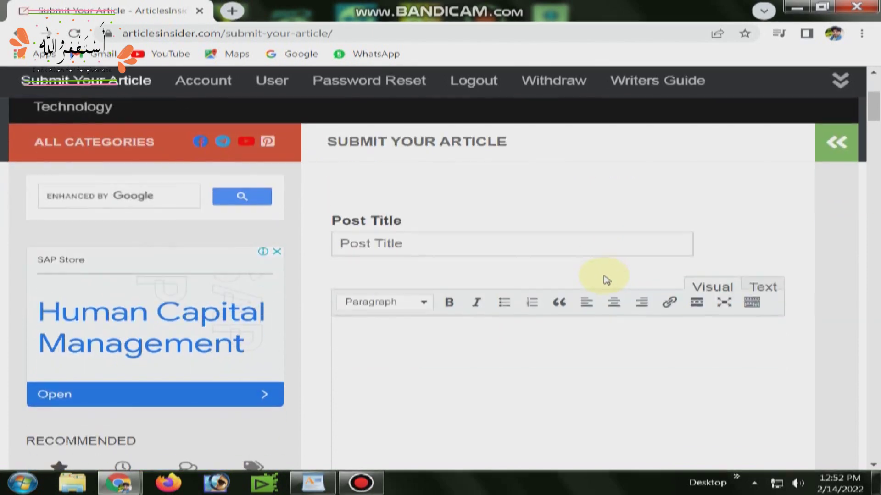
pyautogui.scroll(-1, 604, 277)
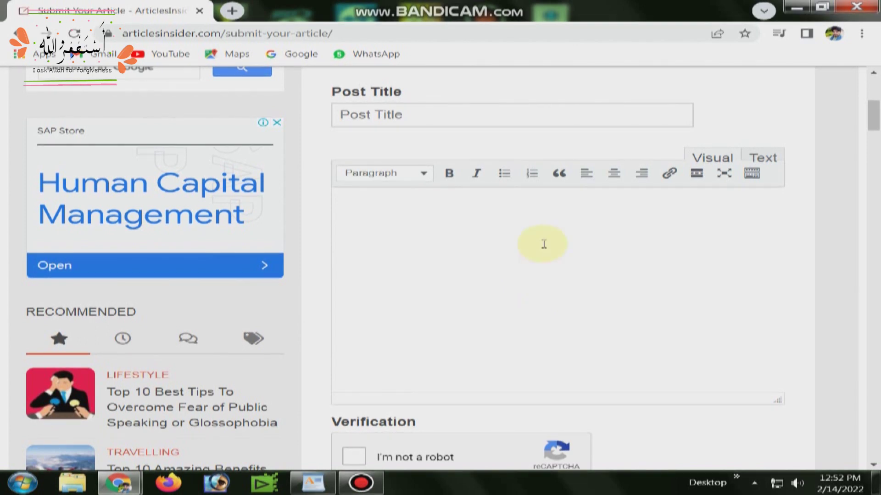
pyautogui.scroll(-3, 542, 244)
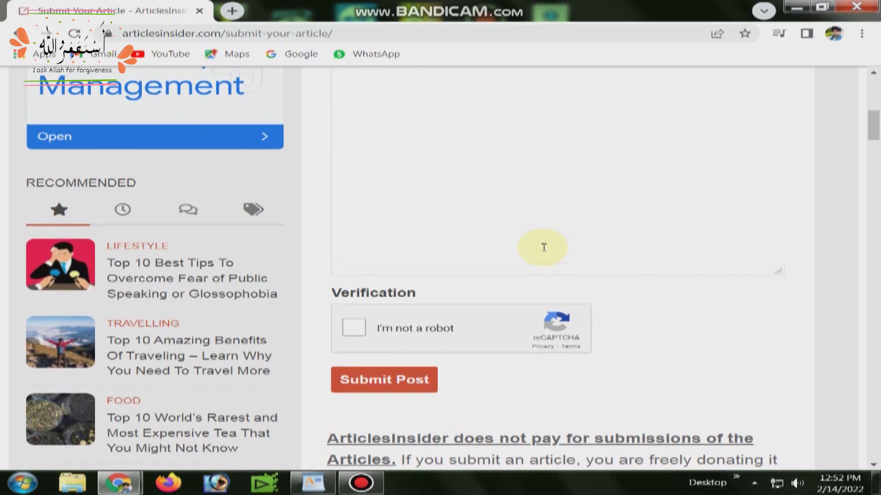
pyautogui.scroll(-3, 543, 250)
pyautogui.scroll(-1, 540, 259)
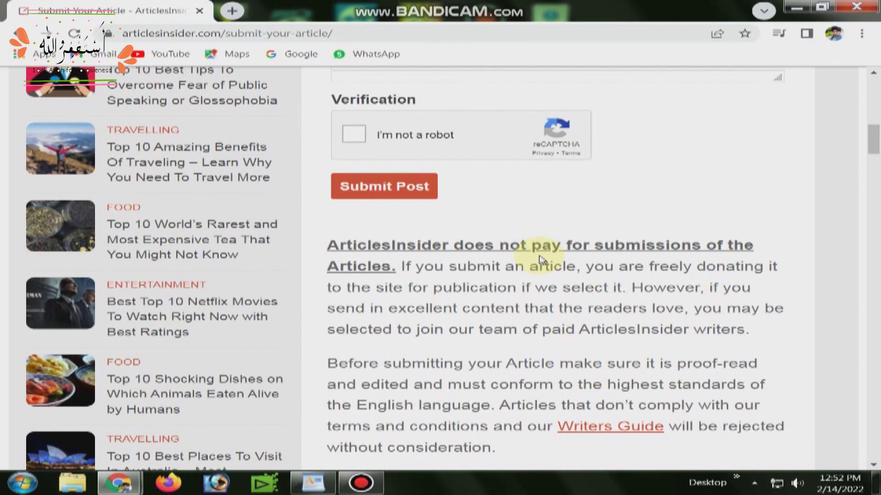
pyautogui.scroll(3, 177, 367)
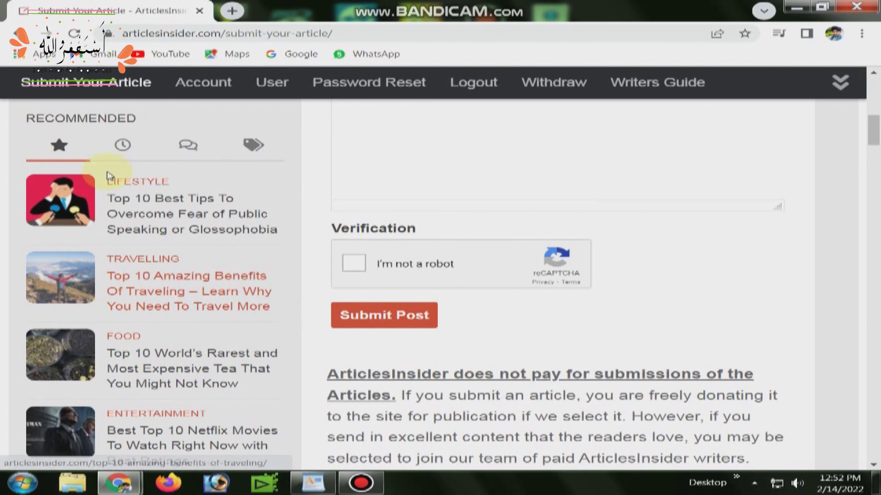
pyautogui.scroll(-3, 181, 230)
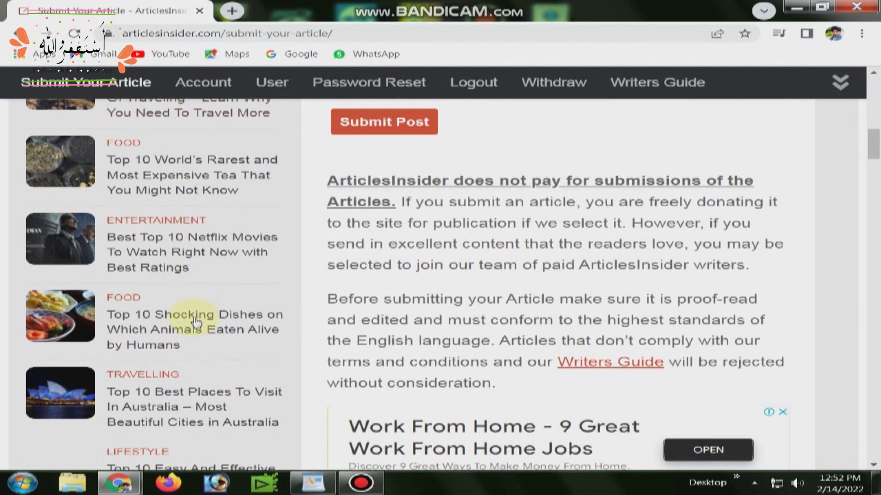
pyautogui.scroll(-2, 216, 353)
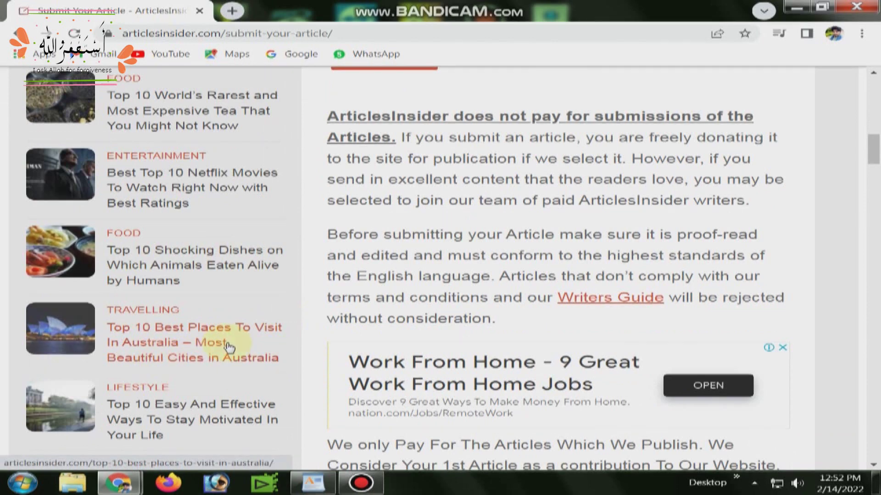
pyautogui.scroll(-2, 321, 339)
pyautogui.scroll(8, 427, 332)
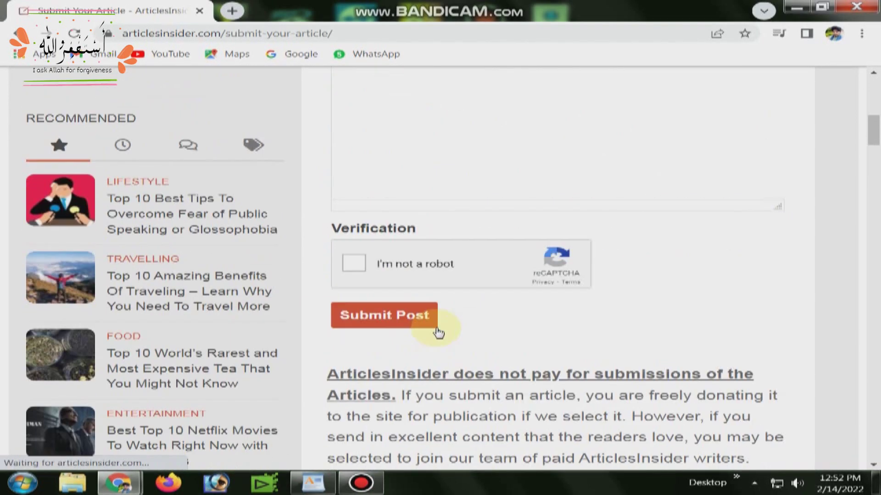
pyautogui.scroll(6, 437, 321)
pyautogui.scroll(2, 438, 318)
pyautogui.scroll(-3, 431, 294)
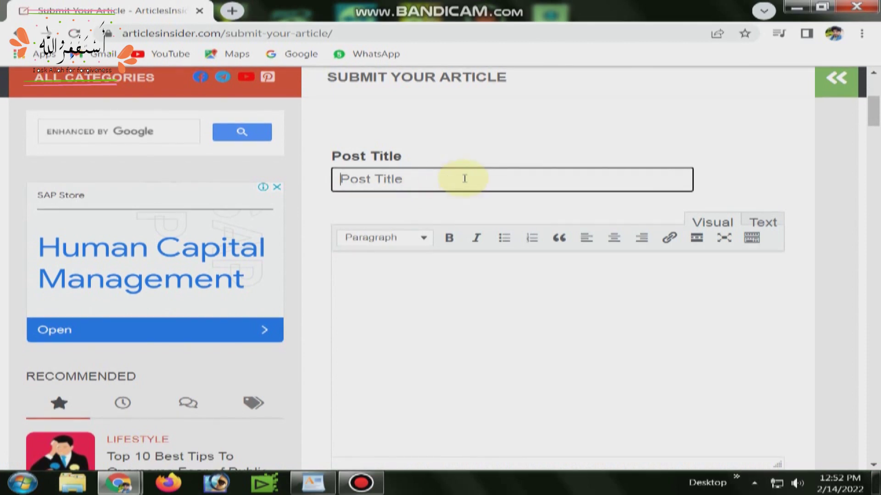
# - Enter 'Top 10 places in islamabad' as the Post Title, fixing the typos and 100 to 10
pyautogui.write('Top 10')
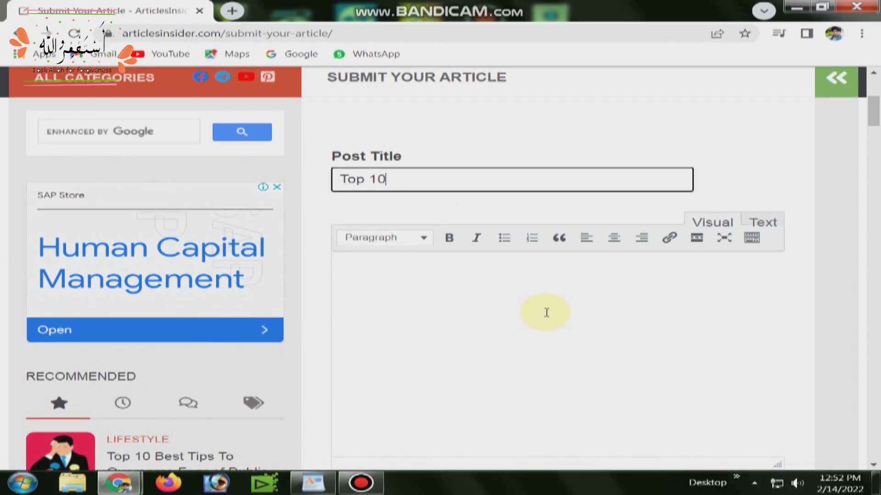
pyautogui.write('  places ')
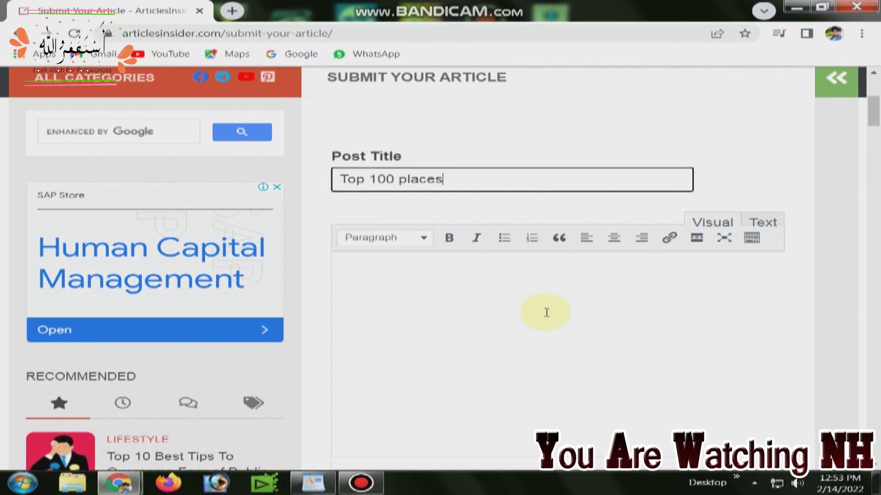
pyautogui.write('in islama')
pyautogui.write('va')
pyautogui.press('BackSpace')
pyautogui.press('BackSpace')
pyautogui.write('bad')
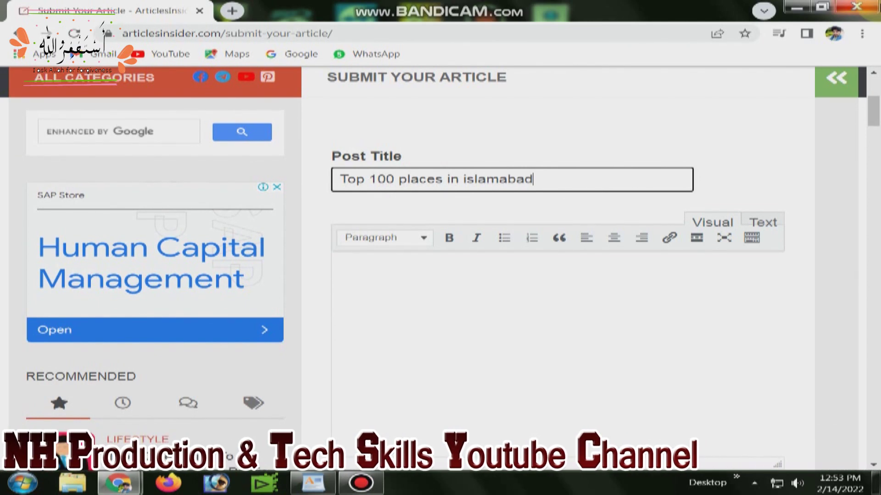
pyautogui.scroll(-4, 277, 330)
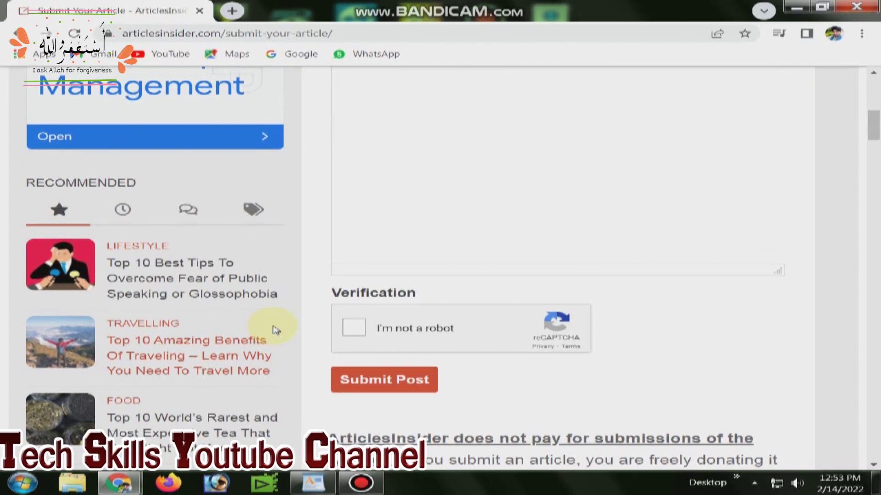
pyautogui.scroll(-1, 291, 320)
pyautogui.scroll(-3, 357, 321)
pyautogui.scroll(-2, 388, 312)
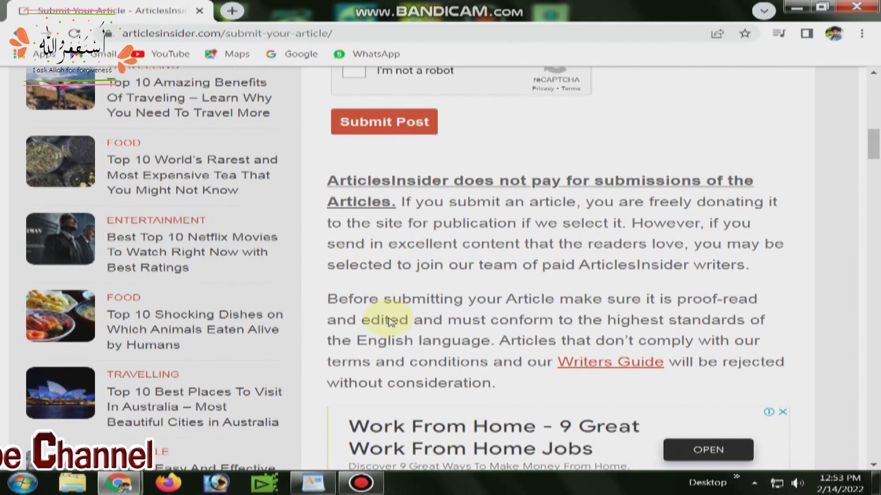
pyautogui.scroll(5, 428, 323)
pyautogui.scroll(5, 427, 323)
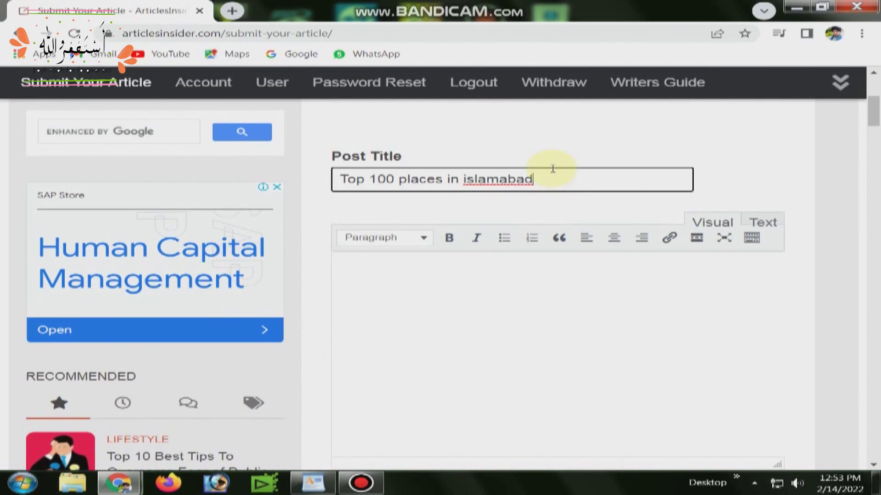
pyautogui.click(415, 267)
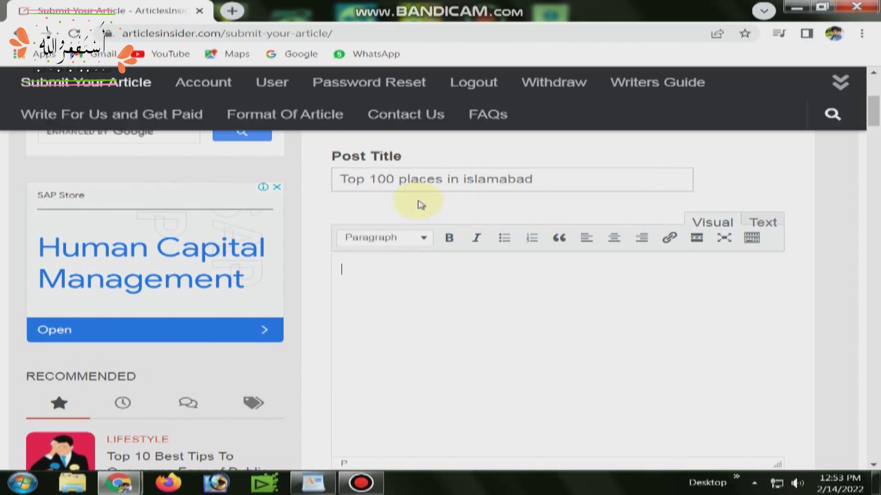
pyautogui.click(435, 174)
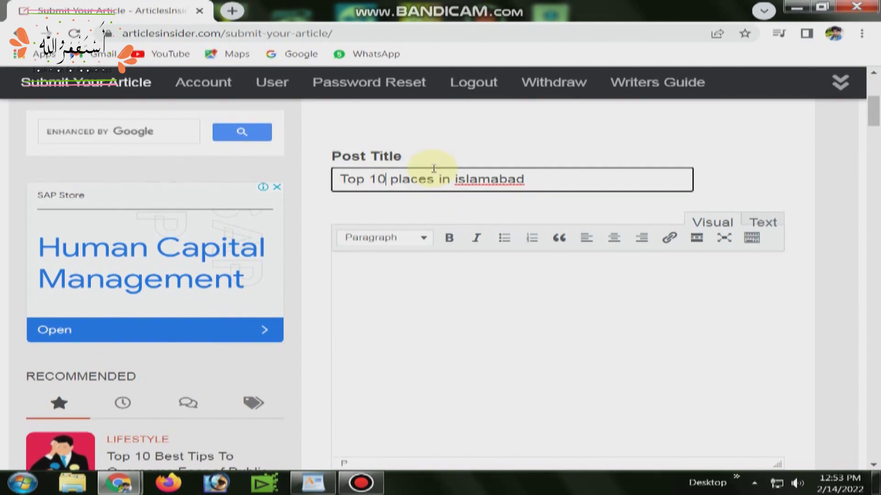
pyautogui.click(439, 289)
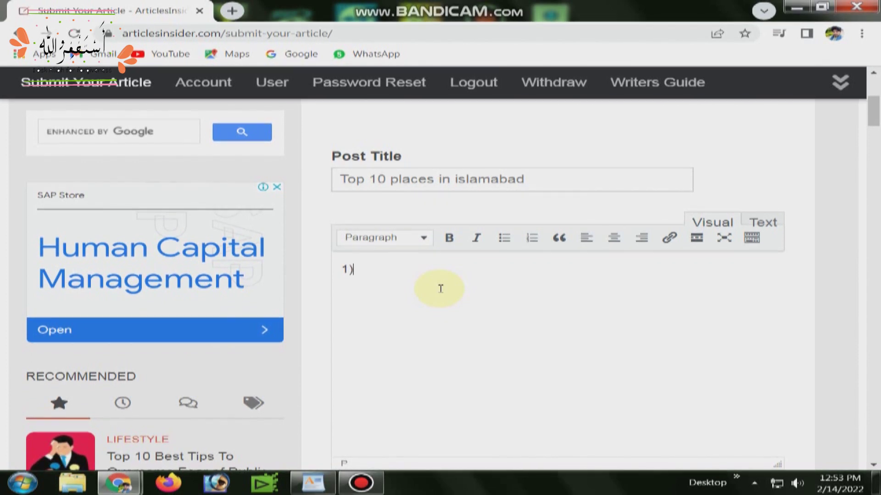
# - Write the first numbered list item describing Karachi, Pakistan
pyautogui.write('Kara')
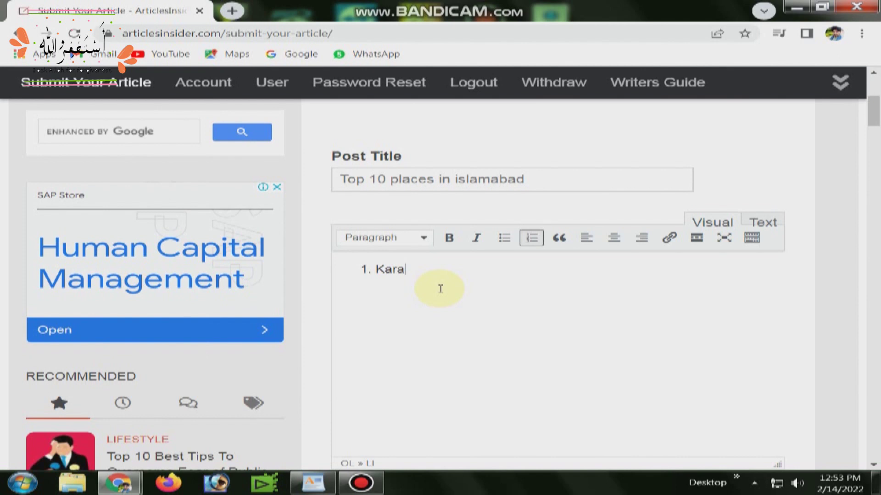
pyautogui.press('Return')
pyautogui.press('Up')
pyautogui.press('Right')
pyautogui.press('Right')
pyautogui.write('k')
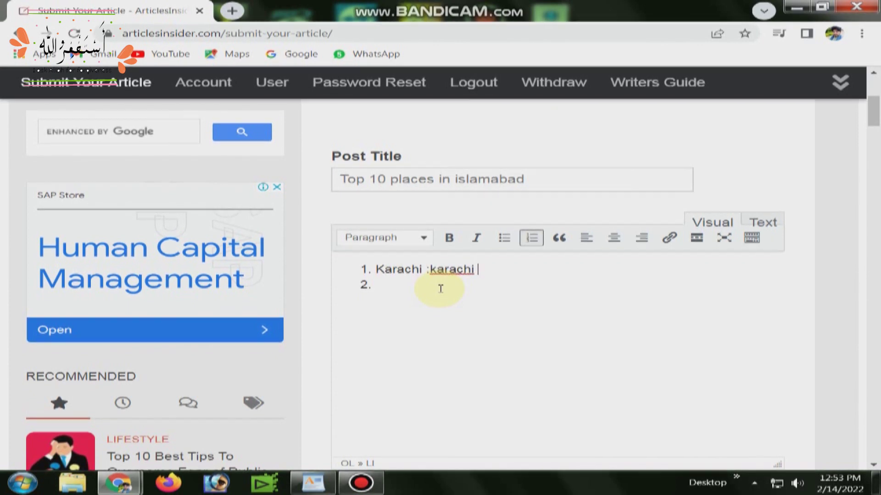
pyautogui.write('eut')
pyautogui.write('if')
pyautogui.write('l city in pakistan')
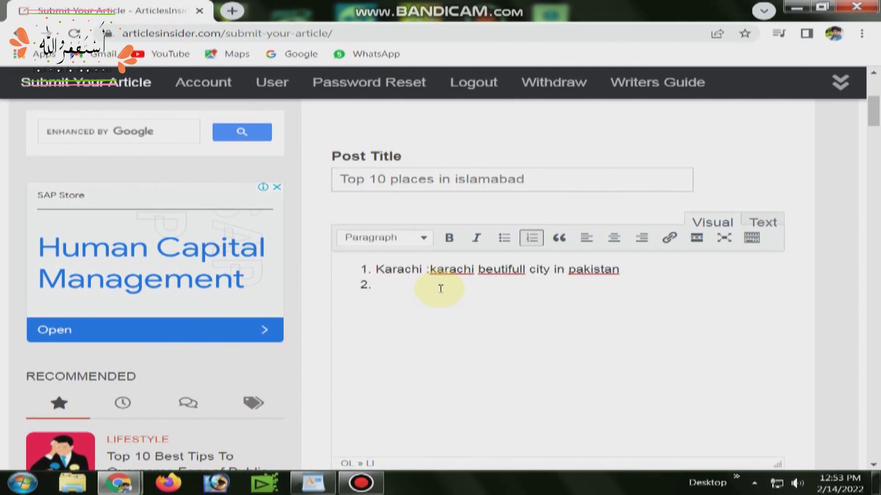
pyautogui.press('BackSpace')
pyautogui.write('o')
pyautogui.press('BackSpace')
# - Add the Islamabad item about the capital's government activities and start item 3
pyautogui.write('islmabad :is')
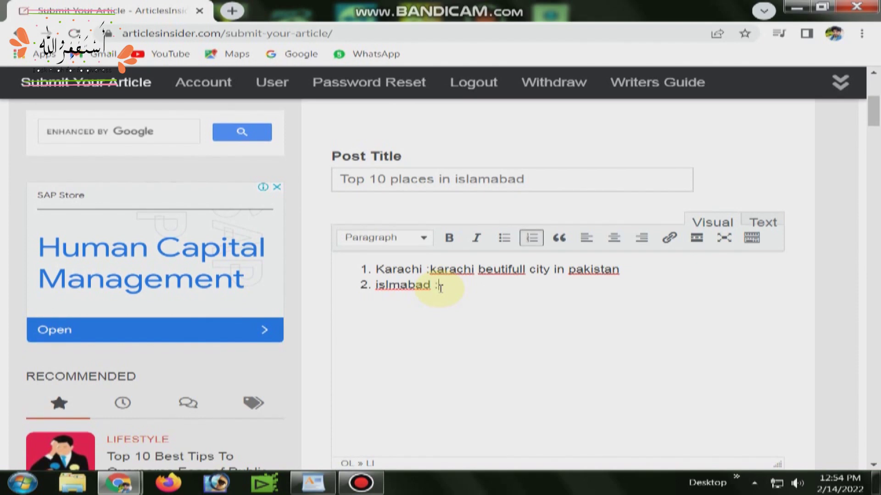
pyautogui.write('lmbad is capital area all govent')
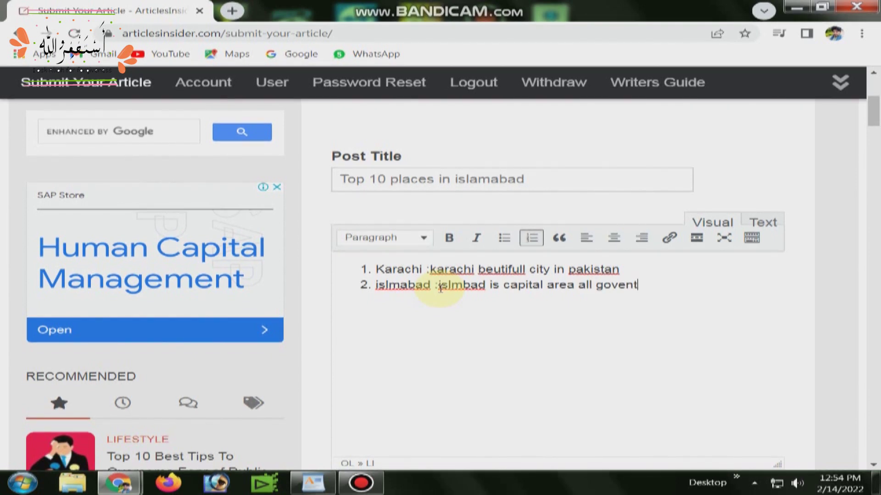
pyautogui.press('BackSpace')
pyautogui.write('t actvities')
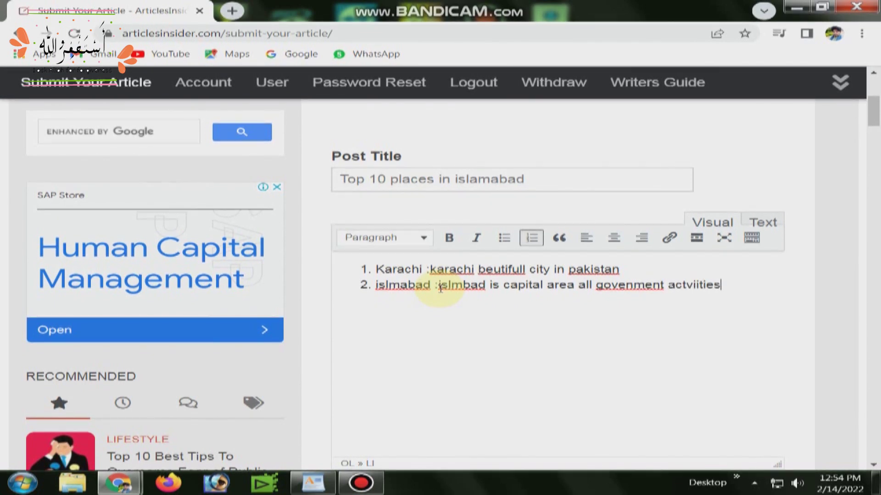
pyautogui.press('Return')
pyautogui.write('3')
# - Tick the 'I'm not a robot' reCAPTCHA checkbox on the submission form
pyautogui.scroll(-5, 413, 321)
pyautogui.click(354, 262)
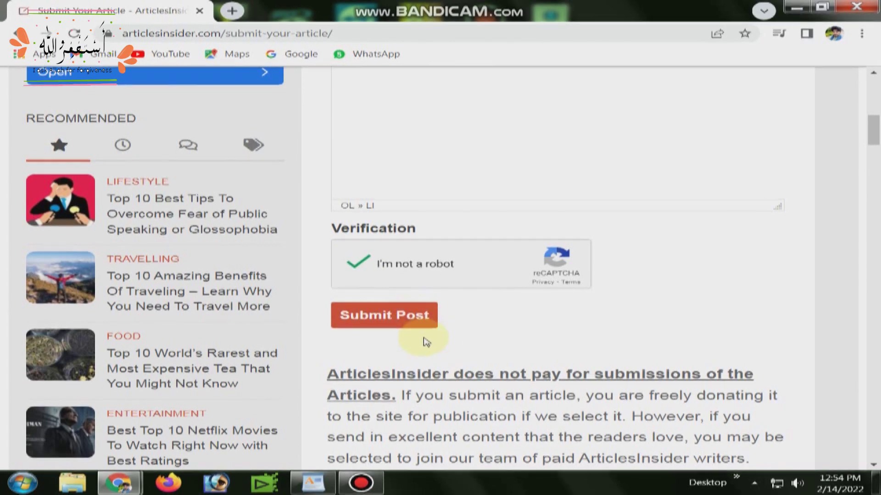
pyautogui.scroll(5, 422, 338)
pyautogui.scroll(1, 425, 339)
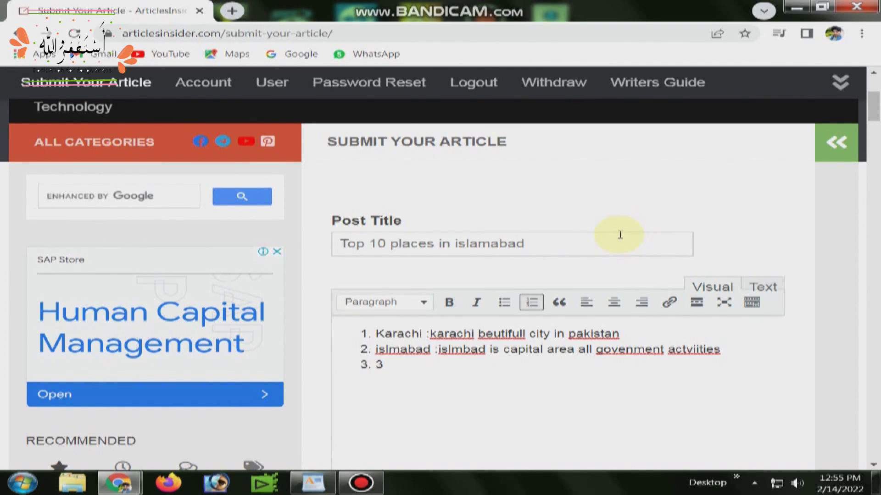
# - Scroll through the form and the Terms & Conditions to review them
pyautogui.scroll(-3, 610, 240)
pyautogui.scroll(-2, 599, 243)
pyautogui.scroll(-2, 594, 245)
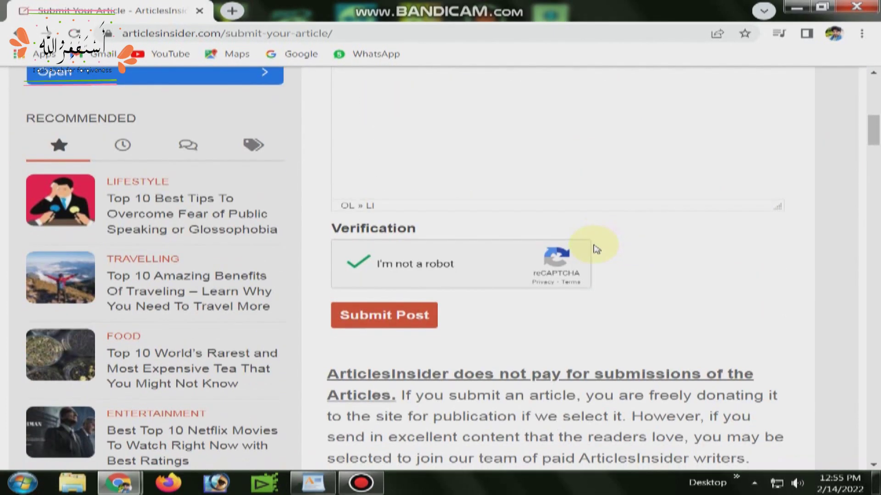
pyautogui.scroll(-1, 595, 247)
pyautogui.scroll(-3, 595, 245)
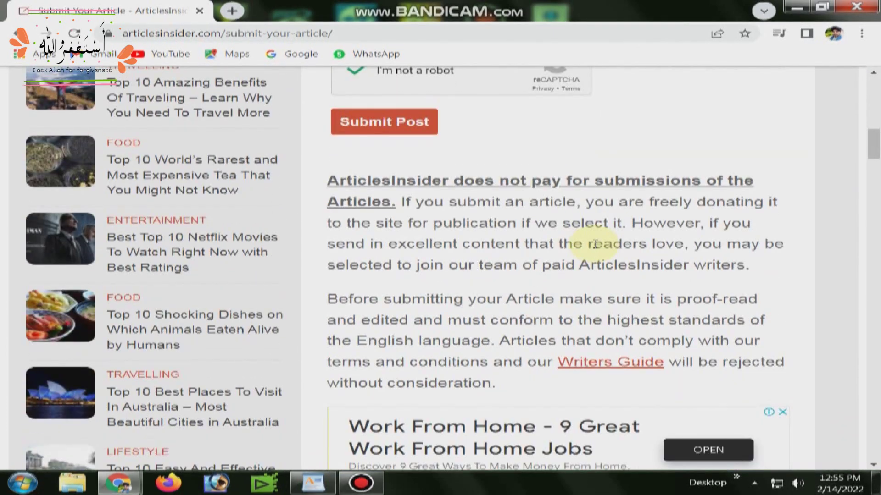
pyautogui.scroll(-4, 595, 245)
pyautogui.scroll(-4, 595, 246)
pyautogui.scroll(-5, 595, 246)
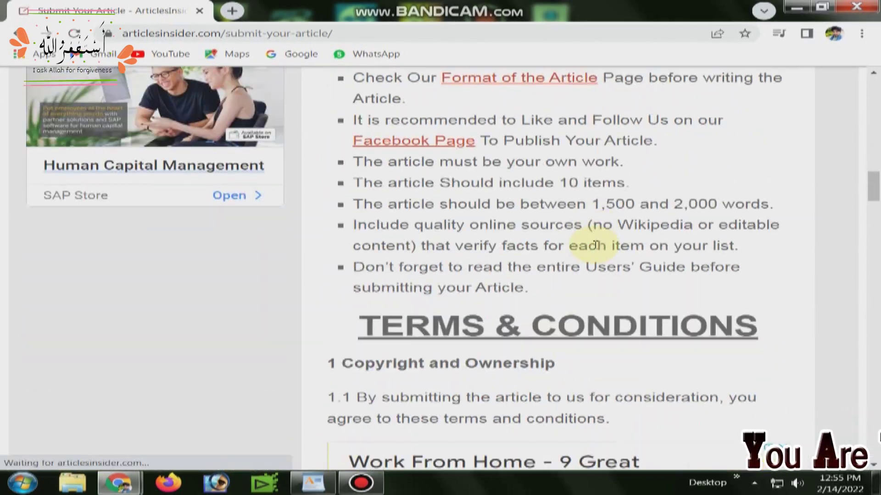
pyautogui.scroll(-4, 594, 245)
pyautogui.scroll(-6, 596, 250)
pyautogui.scroll(5, 612, 240)
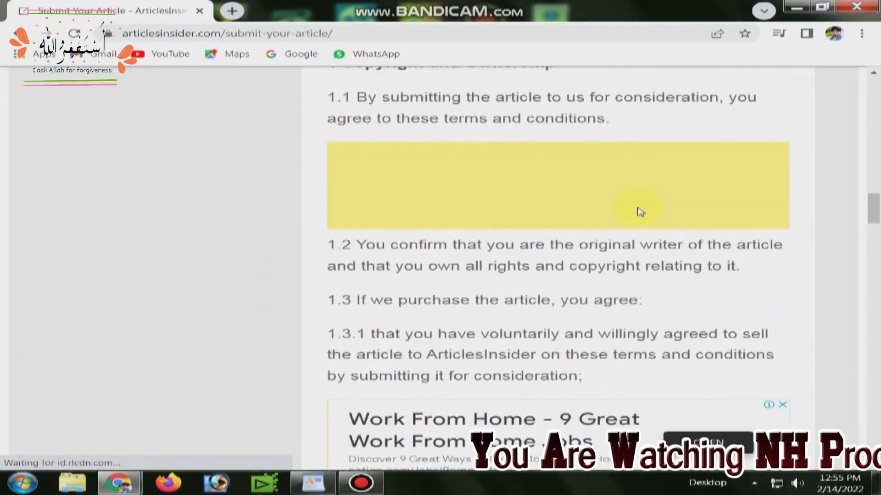
pyautogui.scroll(6, 639, 211)
pyautogui.scroll(10, 669, 202)
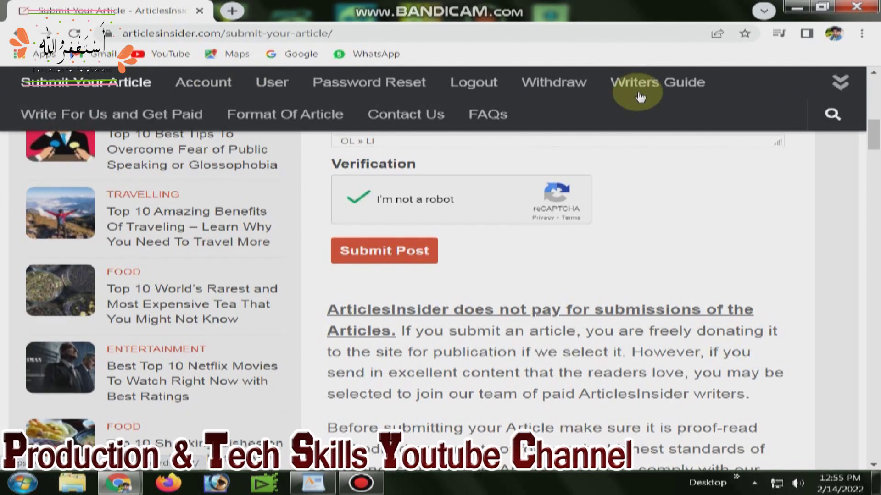
# - Open the Withdraw page from the top menu and close the full-page vignette ad
pyautogui.click(567, 85)
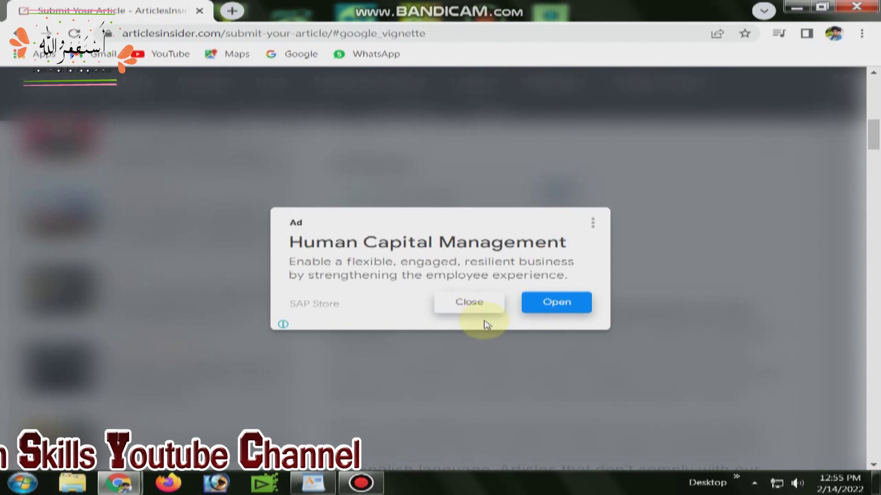
pyautogui.click(483, 306)
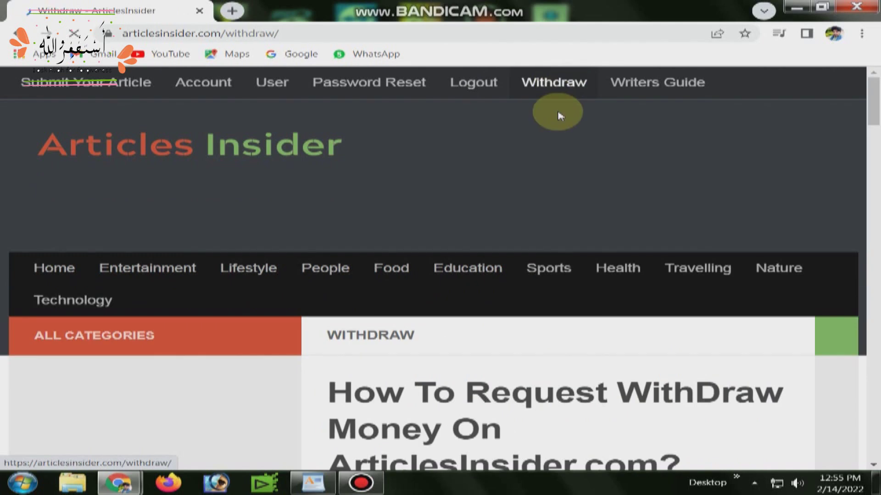
pyautogui.scroll(-5, 527, 295)
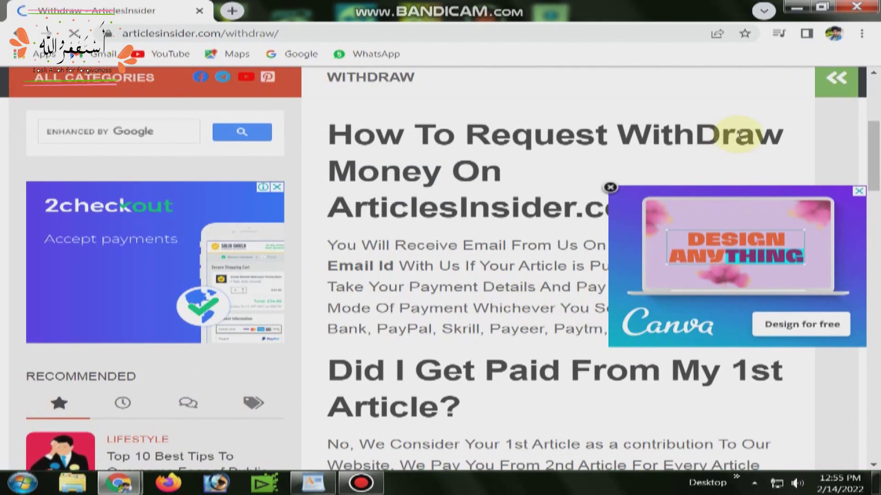
# - Close the Canva ad and highlight the Bank, Payeer, Paytm and UPI payment methods
pyautogui.click(610, 187)
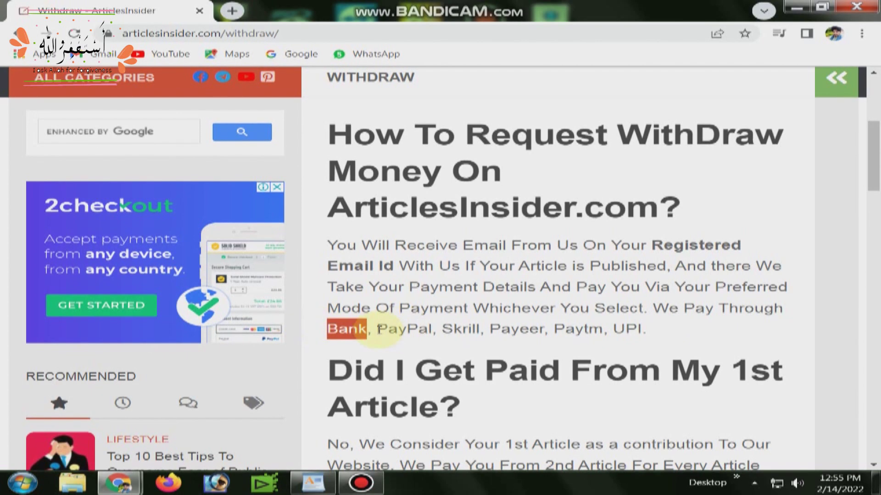
pyautogui.moveTo(379, 329); pyautogui.dragTo(428, 331)
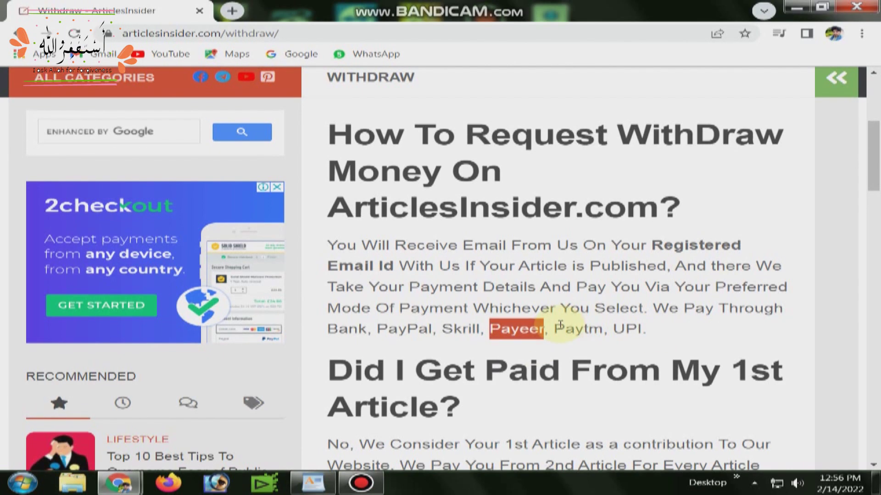
pyautogui.moveTo(554, 328); pyautogui.dragTo(601, 328)
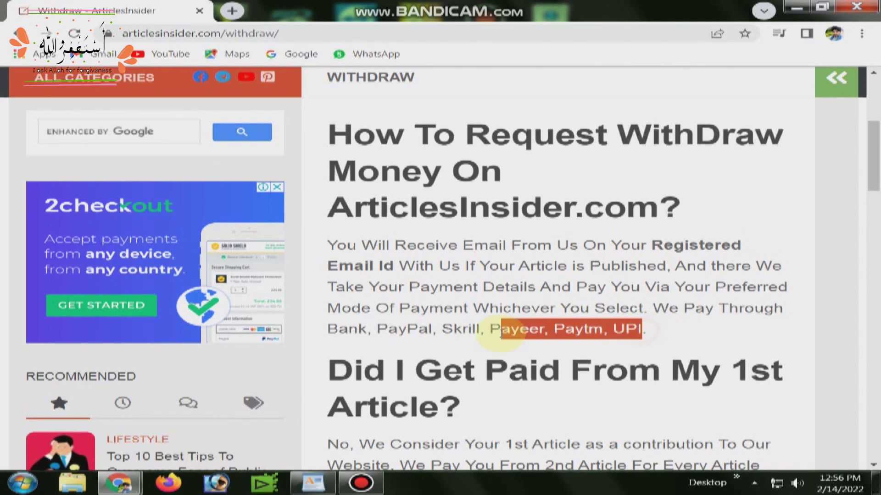
pyautogui.scroll(-5, 511, 339)
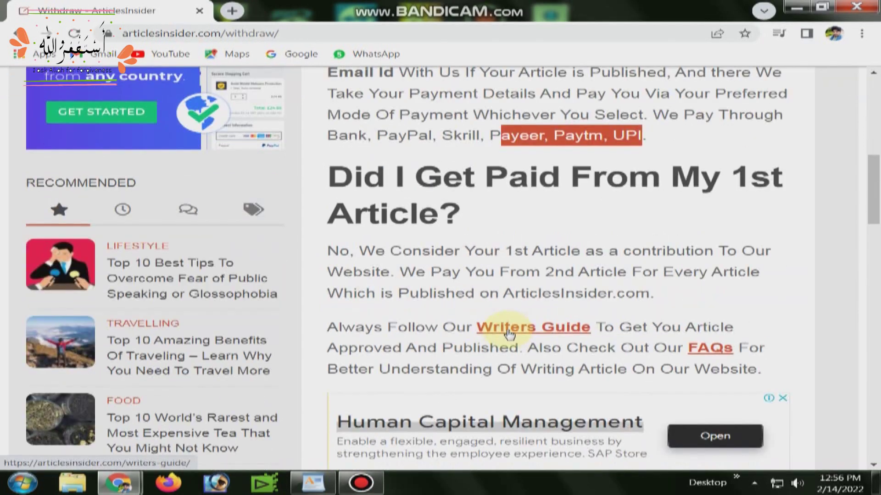
pyautogui.scroll(-4, 509, 337)
pyautogui.scroll(-4, 509, 337)
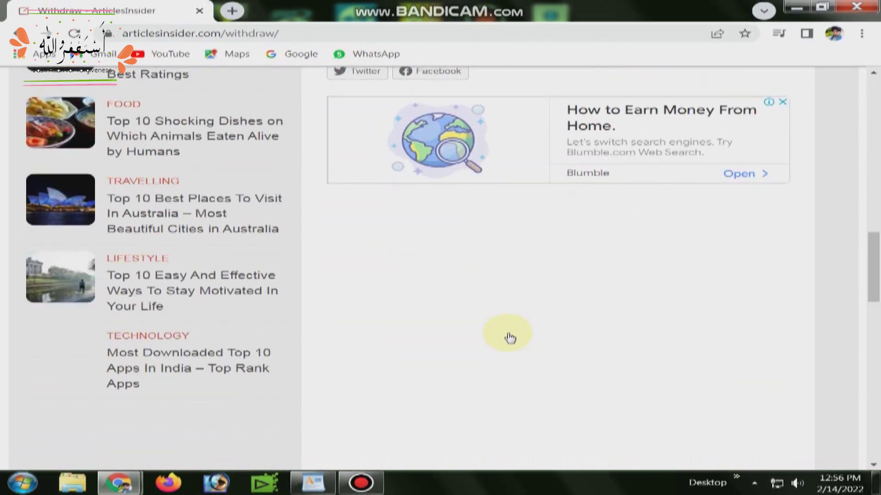
pyautogui.scroll(4, 513, 342)
pyautogui.scroll(4, 515, 340)
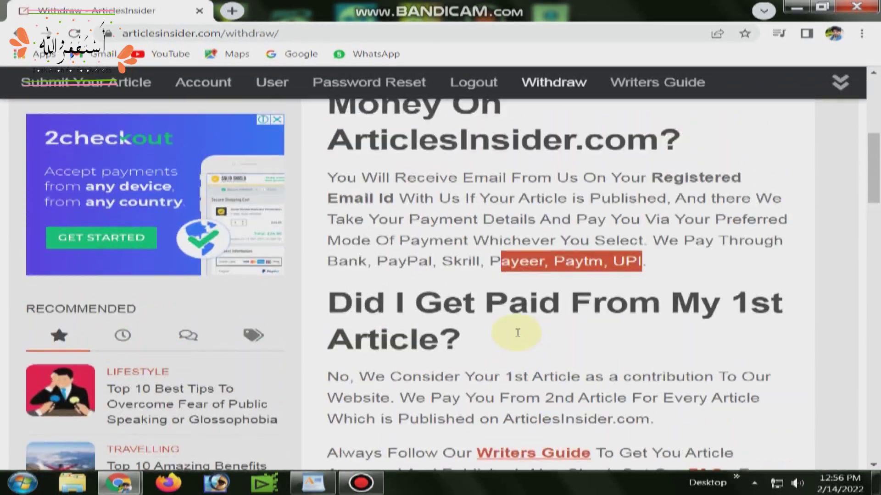
pyautogui.scroll(5, 516, 338)
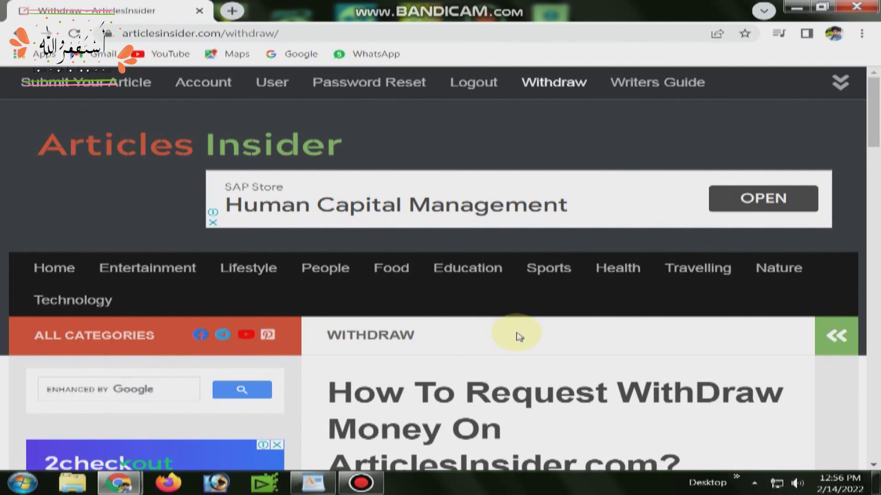